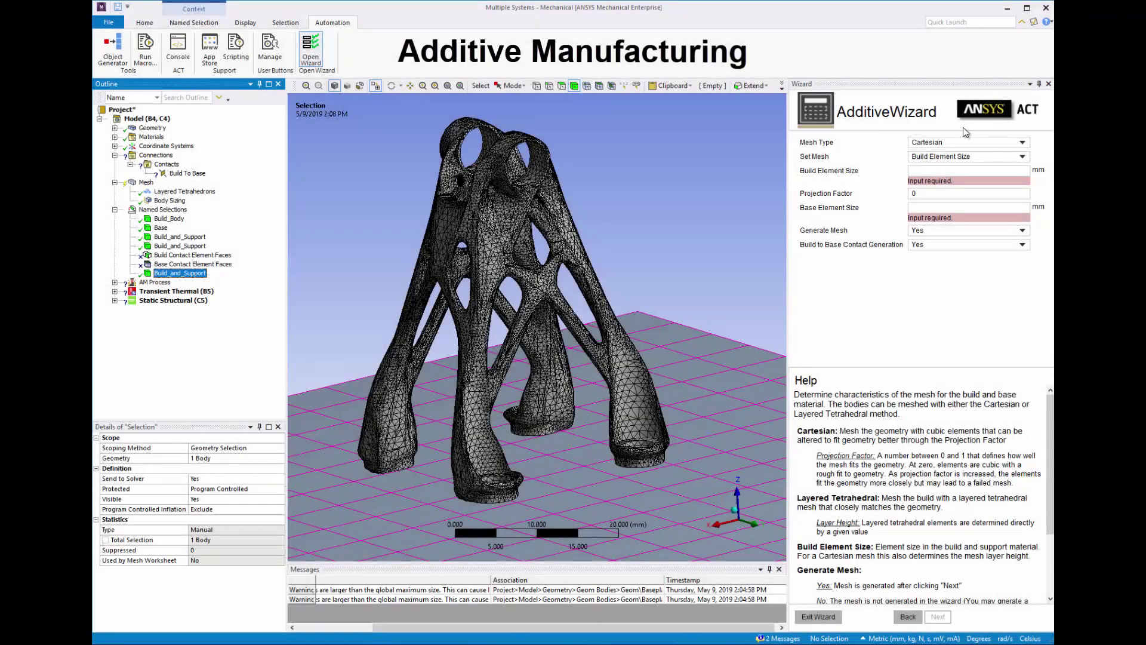
Generate a Layered Tetrahedral mesh: 1.5 mm layer height, 1.75 mm build, 8 mm base elements
click(1023, 145)
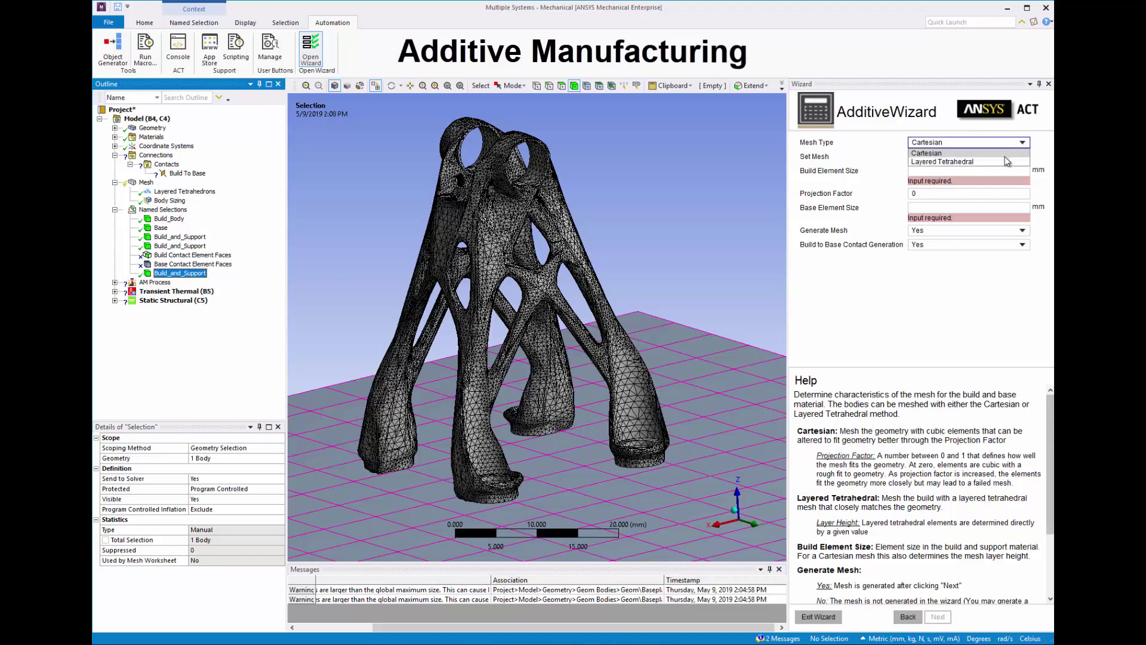
click(1005, 162)
click(962, 159)
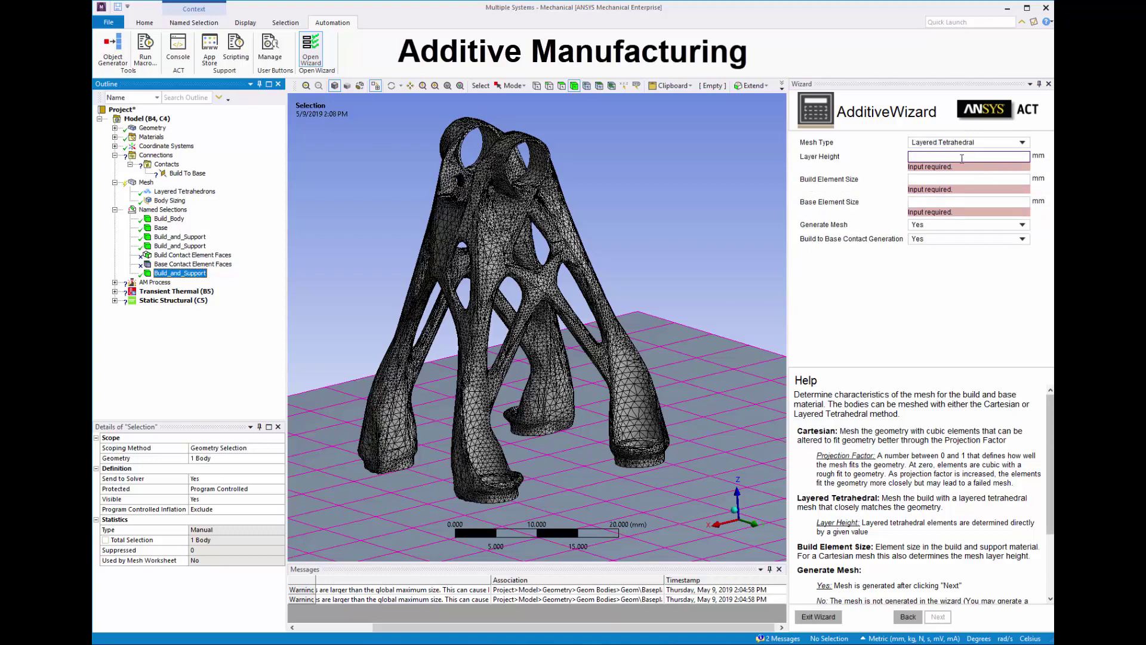
text(1.5)
click(945, 174)
text(1.75)
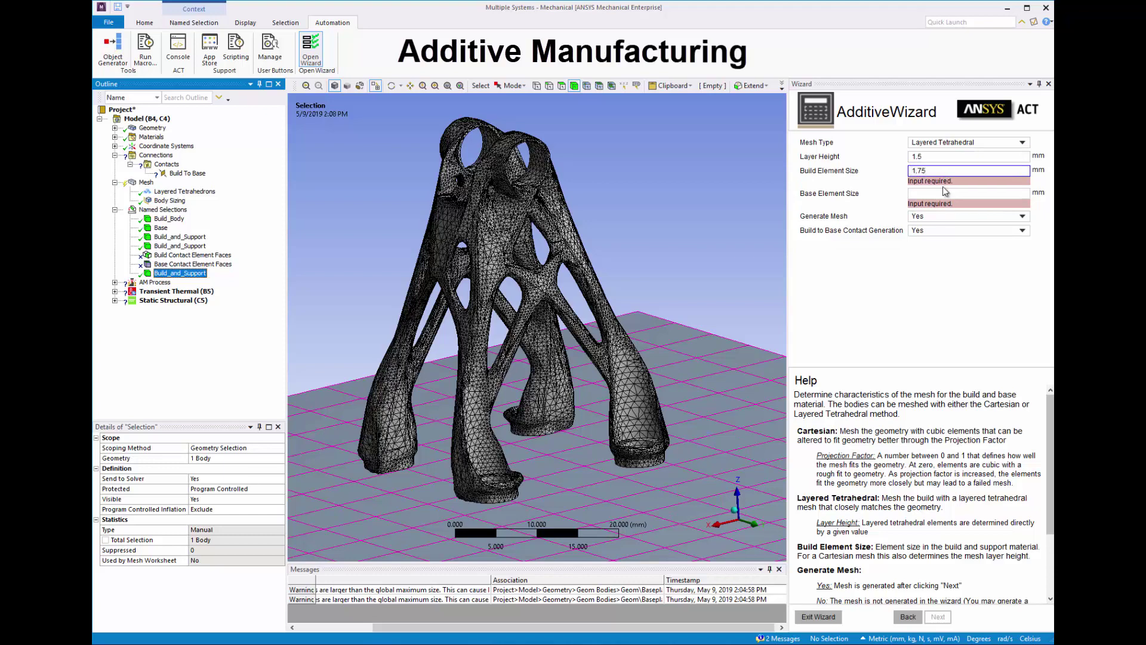
click(945, 192)
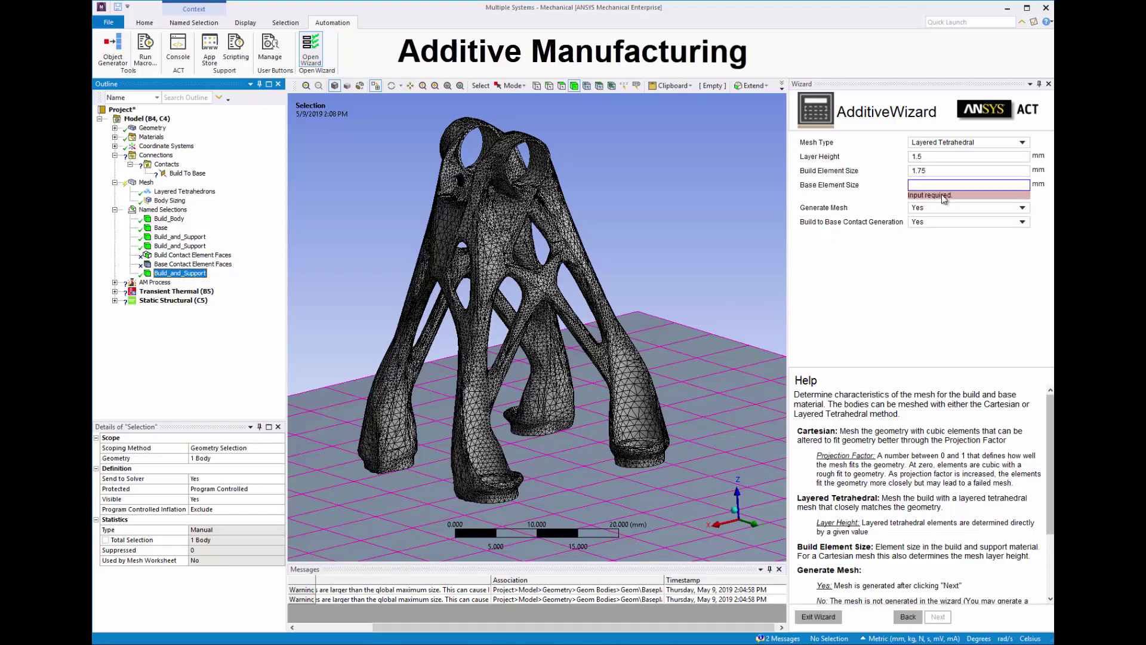
text(8)
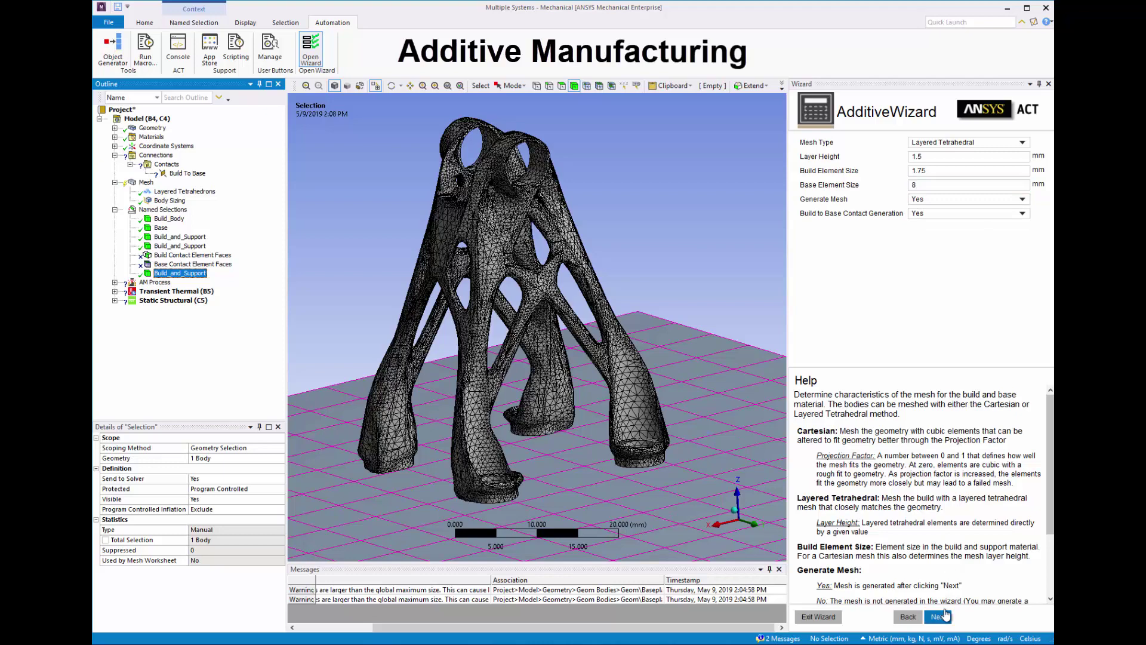
click(939, 618)
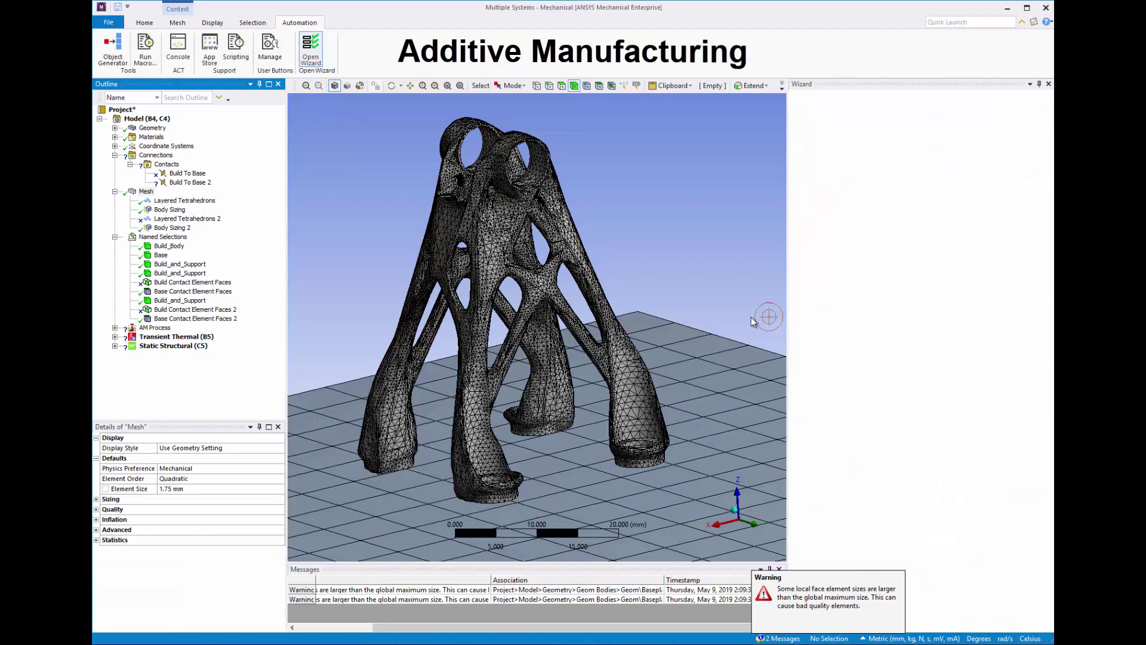
Orbit the meshed part, then snap the view back to a standard orientation
drag(751, 310, 697, 303)
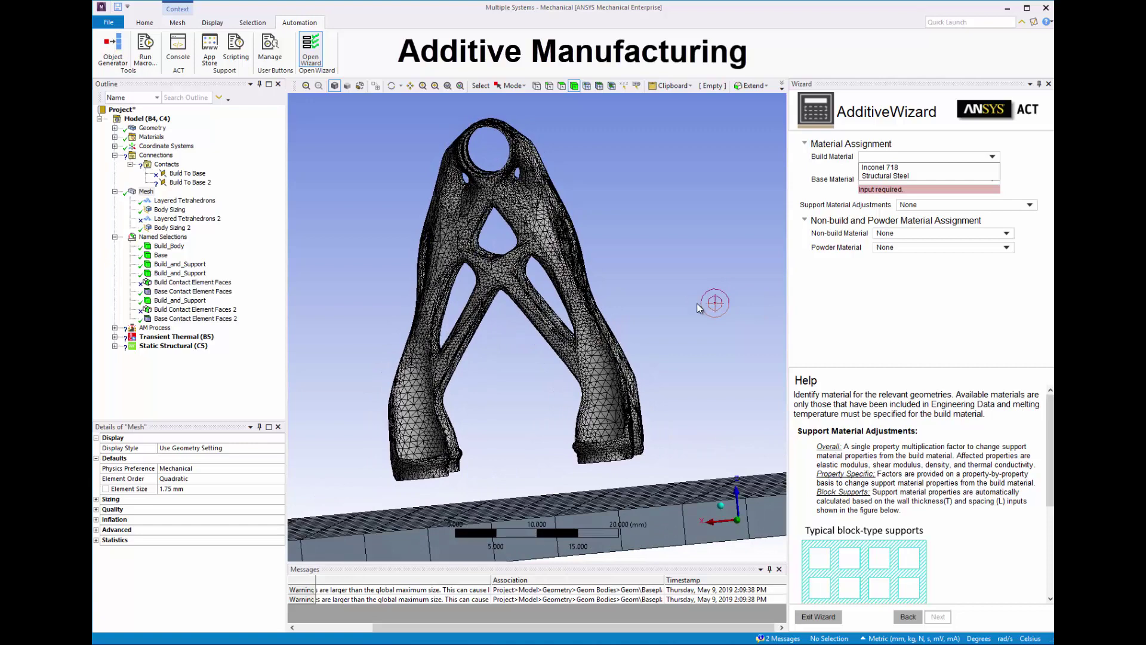
click(739, 518)
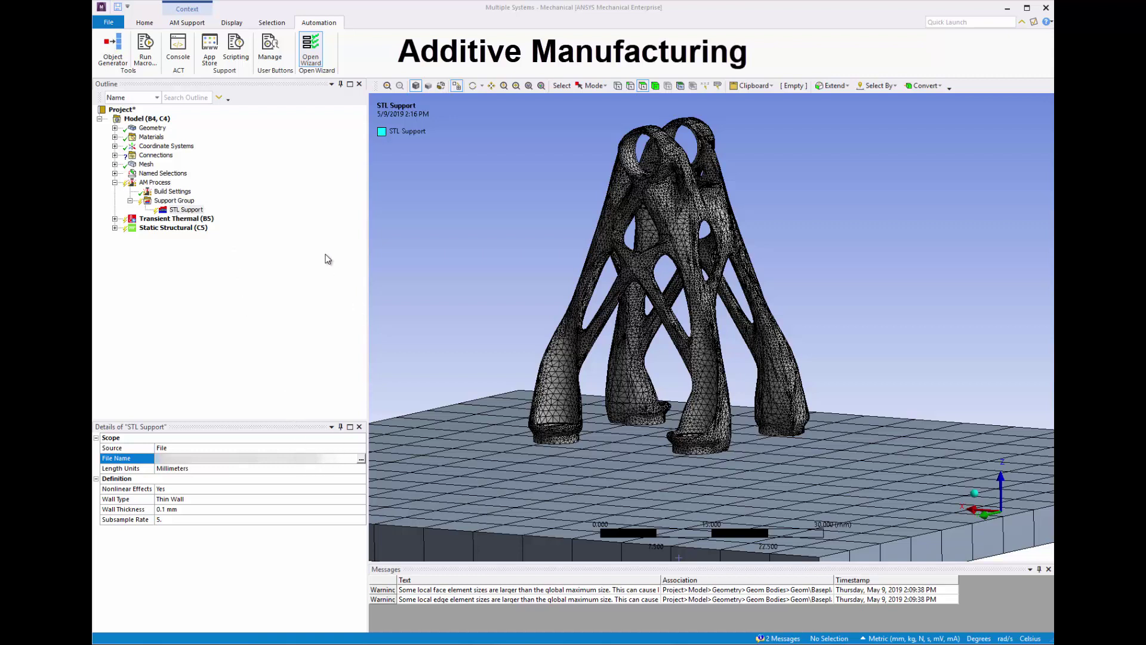
Import the STL support file and generate support bodies from the STL support
right_click(191, 216)
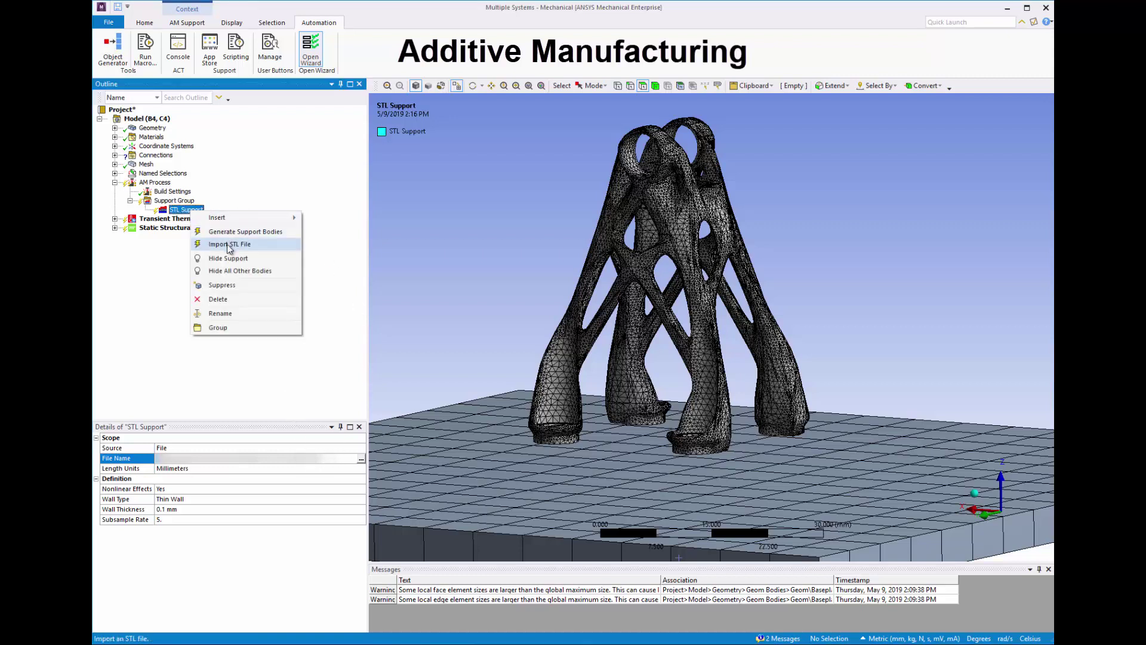
click(230, 244)
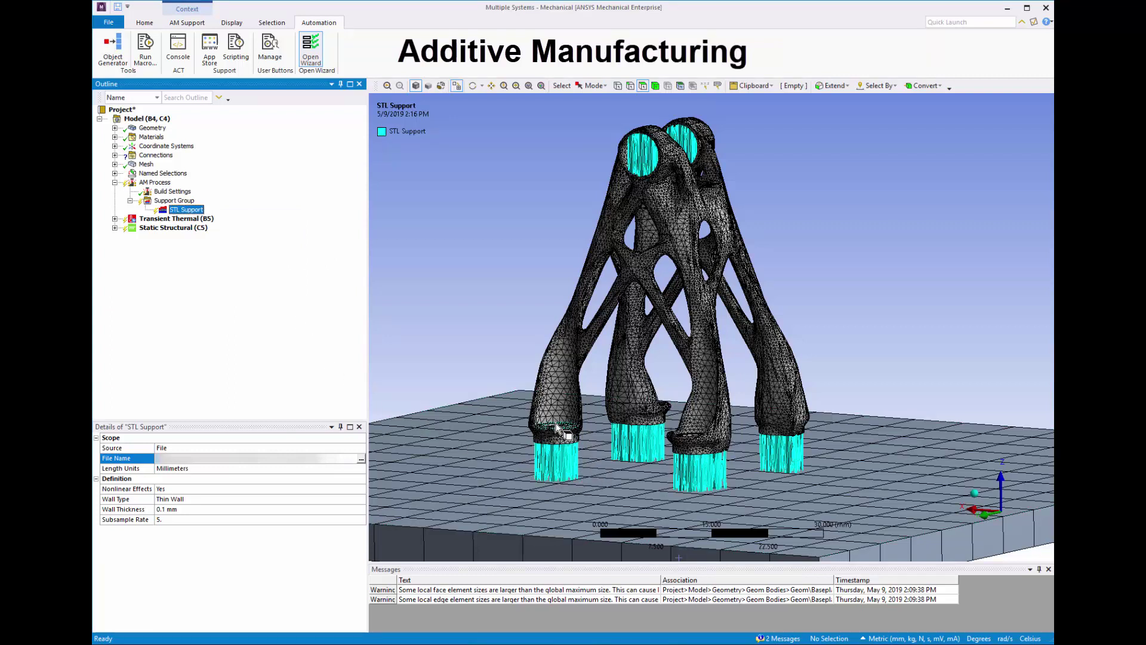
right_click(197, 212)
click(225, 230)
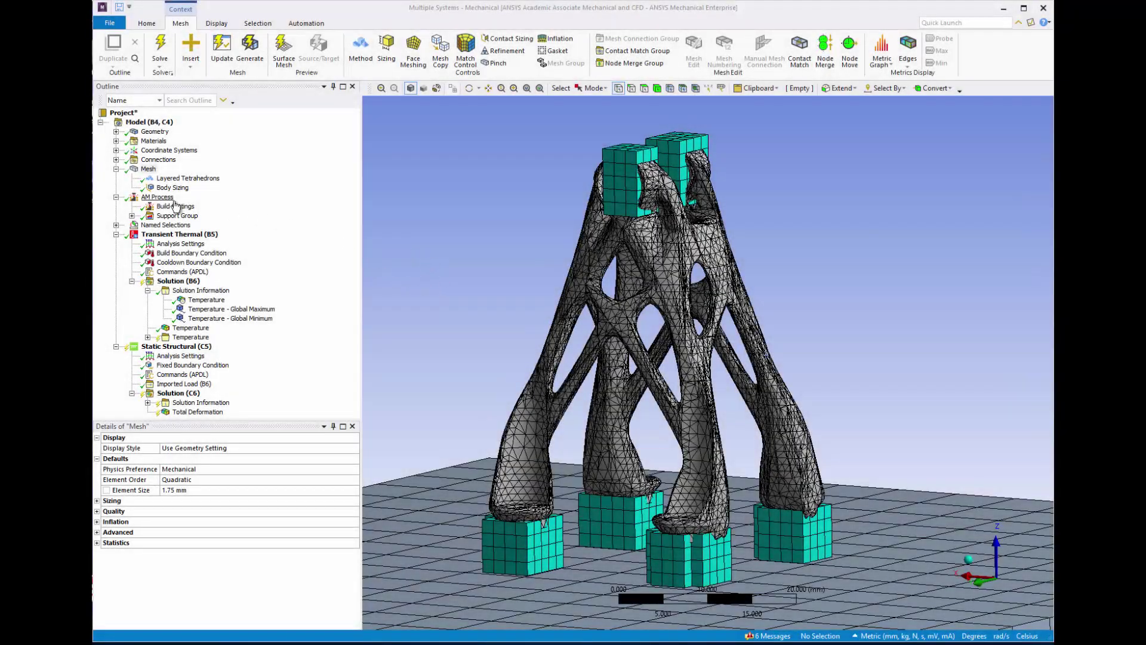
Add a User Step Prior to Build to the AM Process's Static Structural sequence
click(162, 198)
click(400, 49)
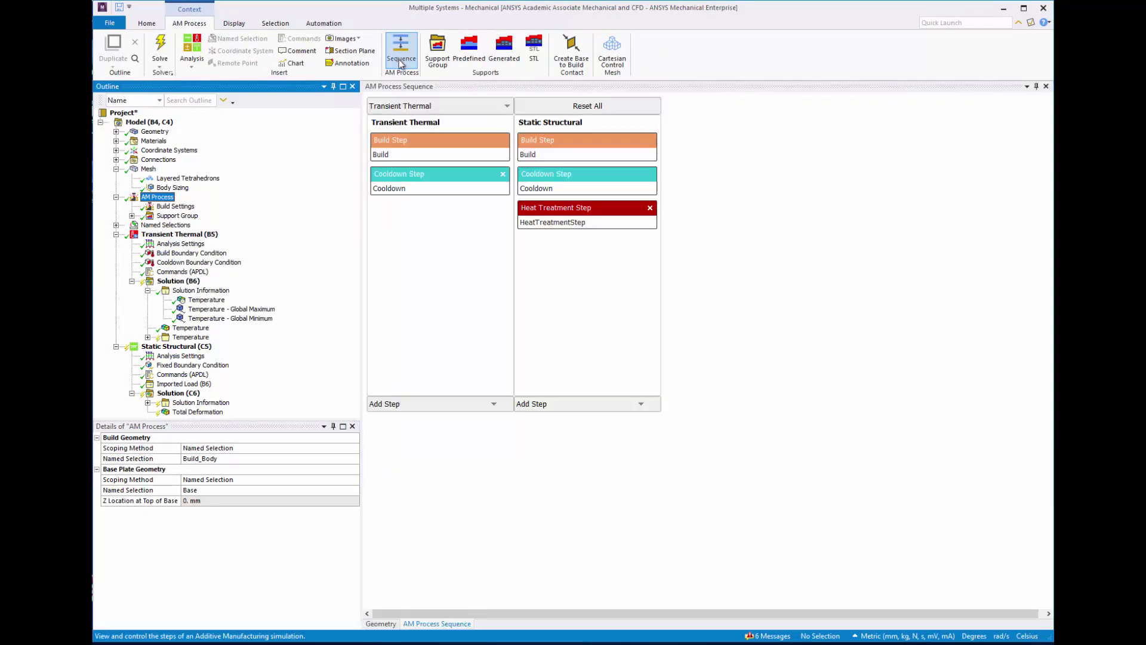
click(641, 404)
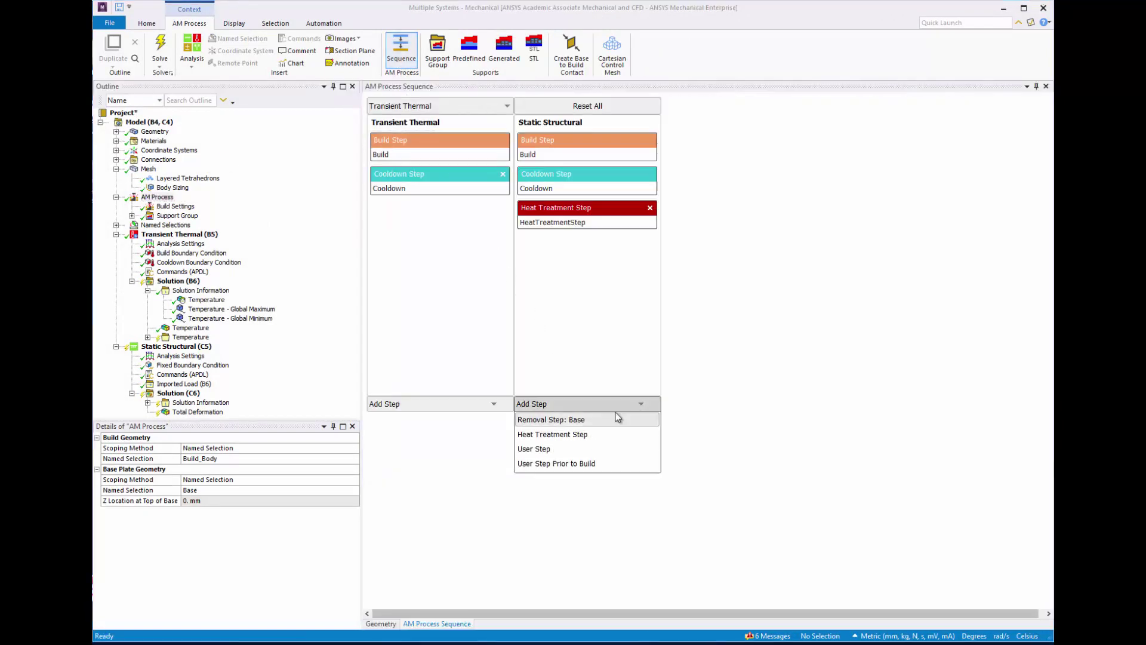
click(590, 464)
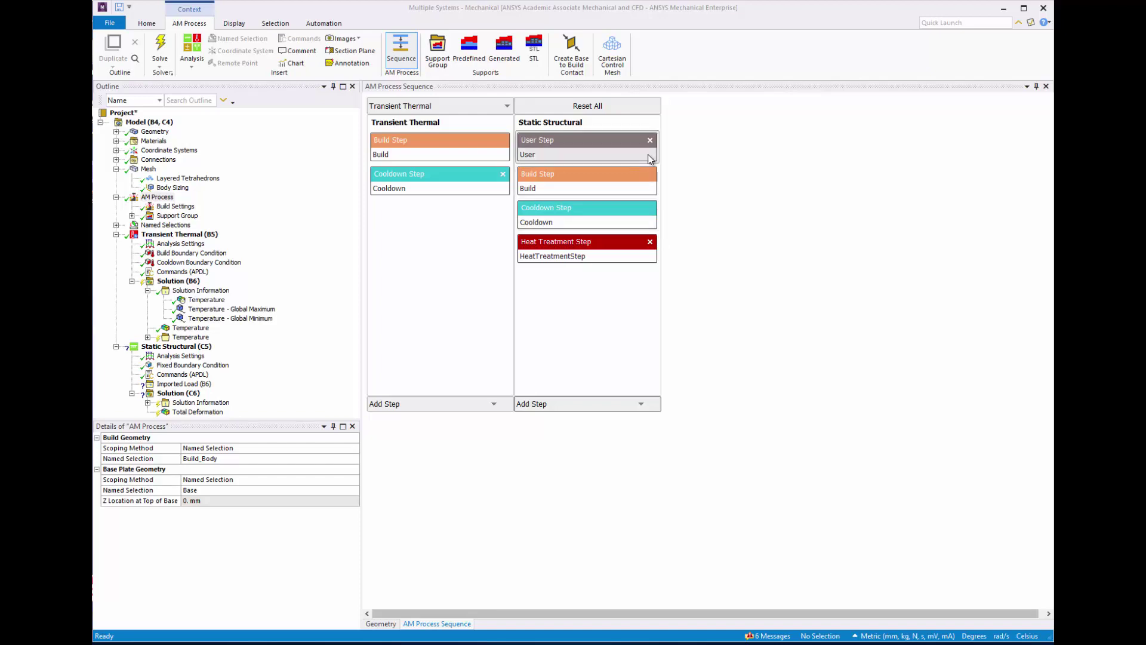
click(627, 157)
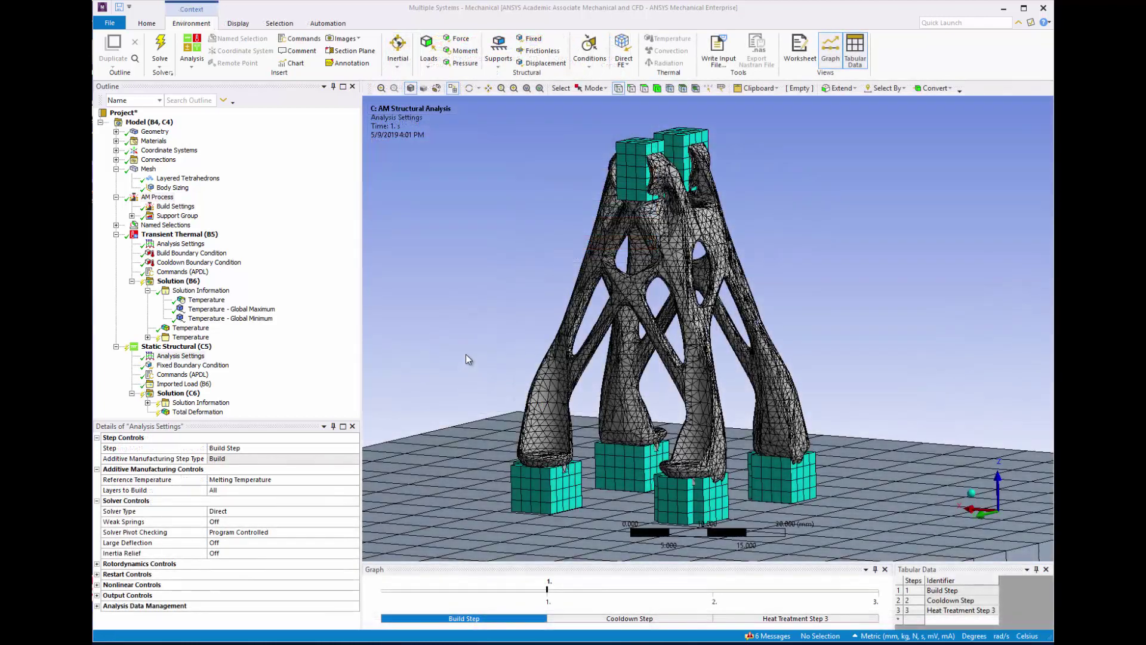
click(181, 357)
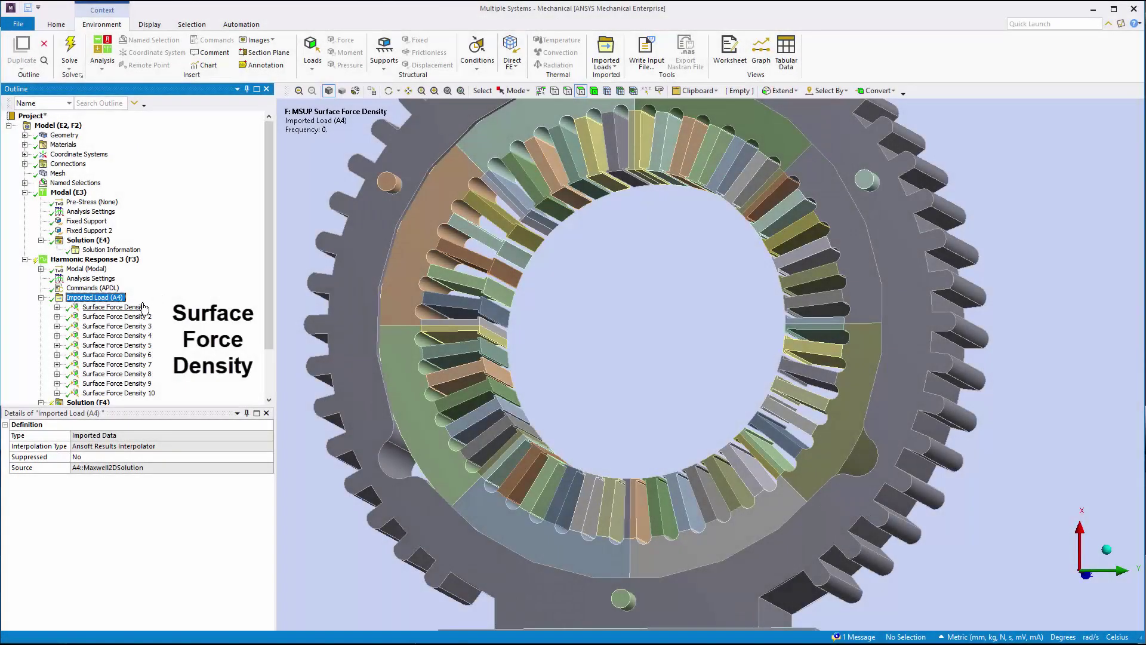
Select the Surface Force Density imported load and list its Load Application Type choices
click(140, 310)
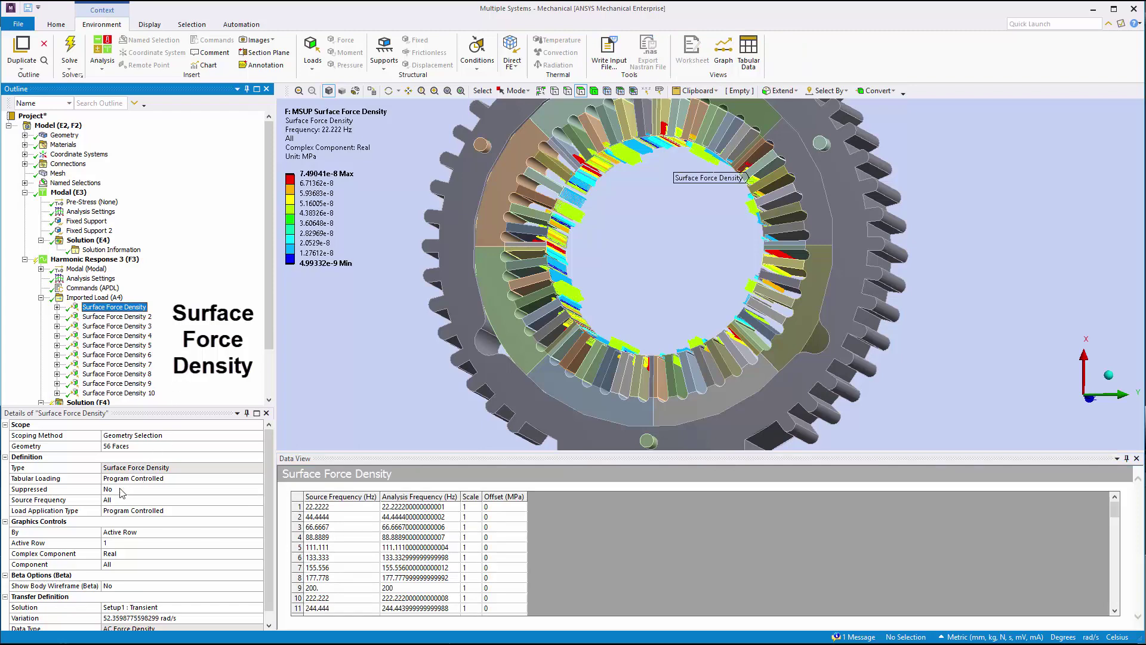
click(95, 512)
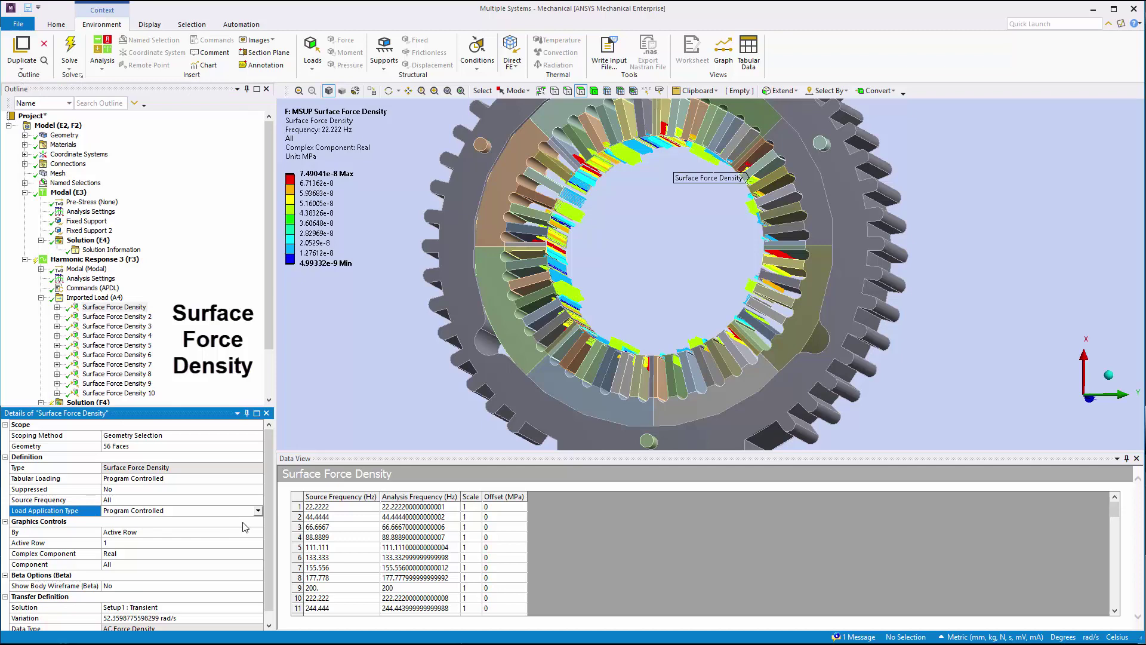
click(258, 510)
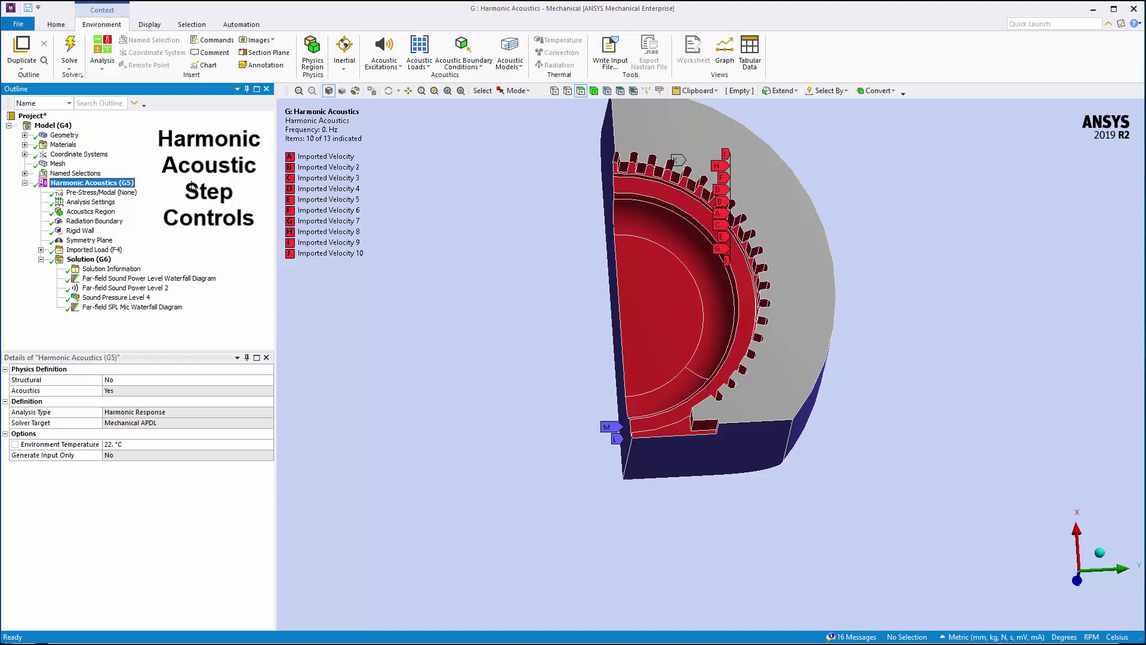
Review the multiple-RPM step controls, then show the far-field SPL Mic waterfall diagram
click(107, 206)
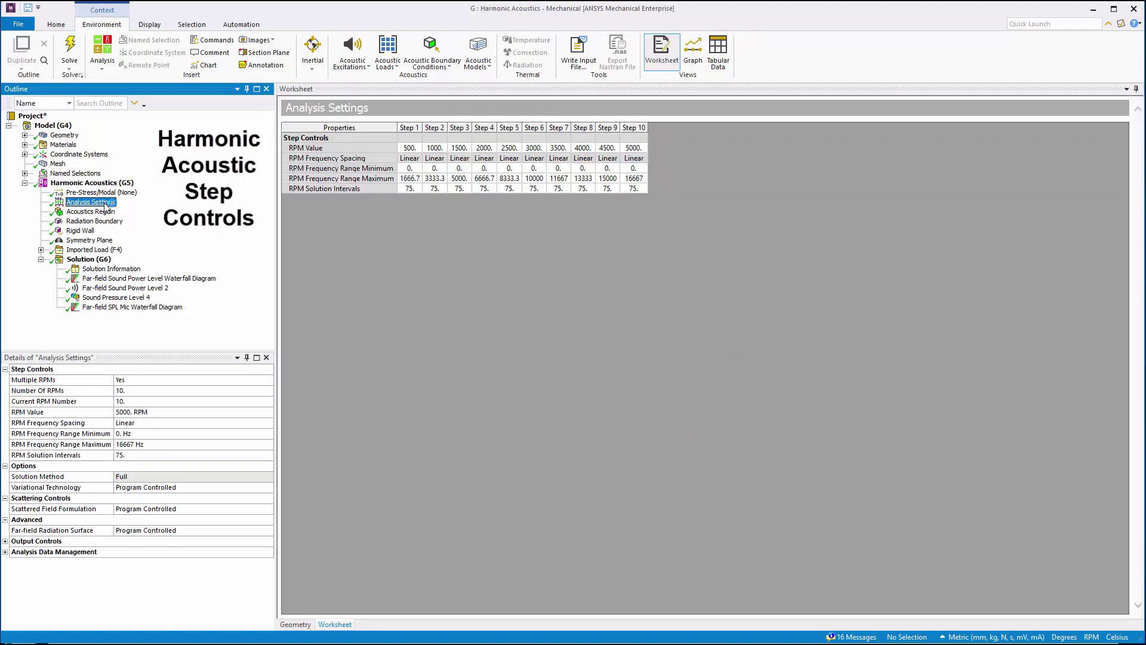
click(73, 374)
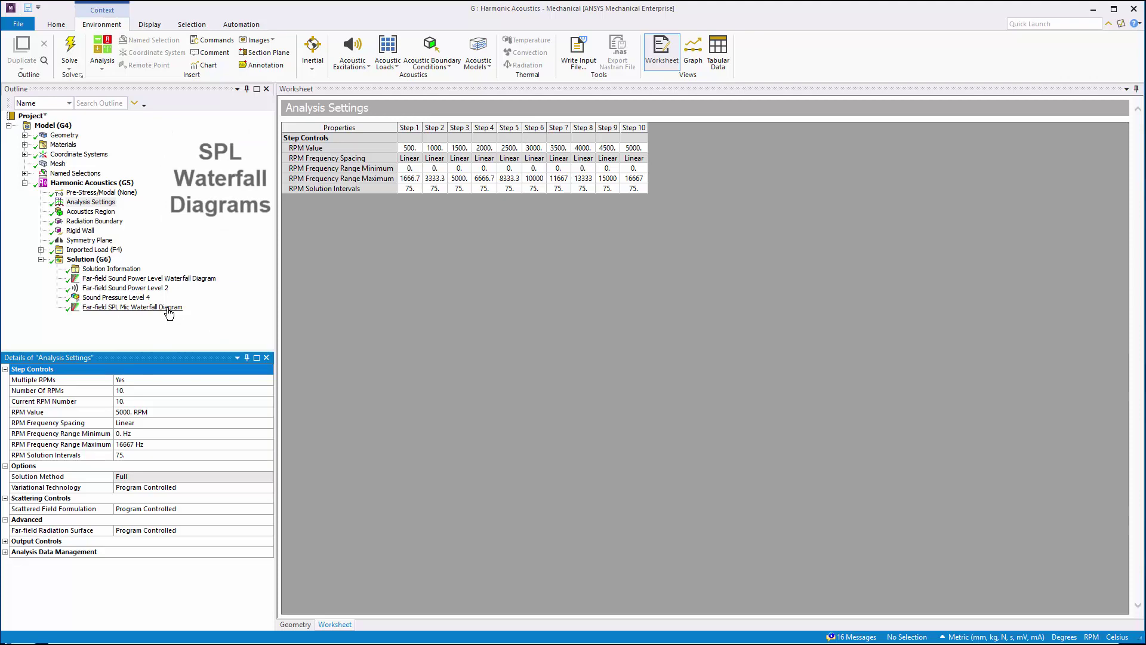
click(135, 307)
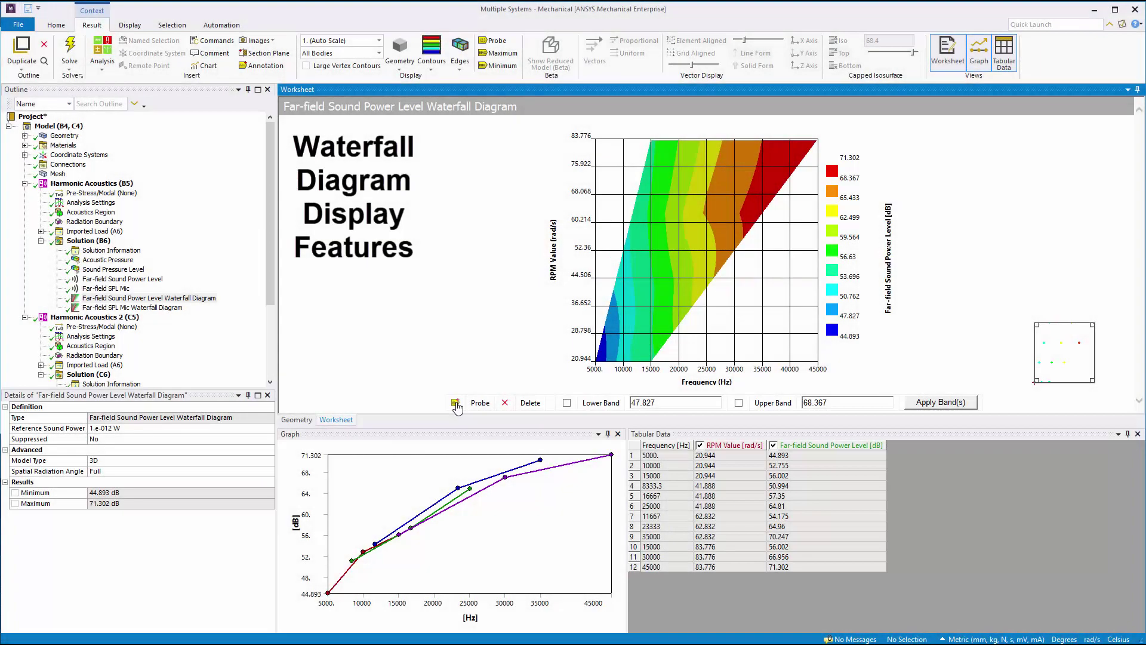
Probe the waterfall chart at 62.734, 65.46, 68.424 and 70.322, then delete the probes
click(455, 403)
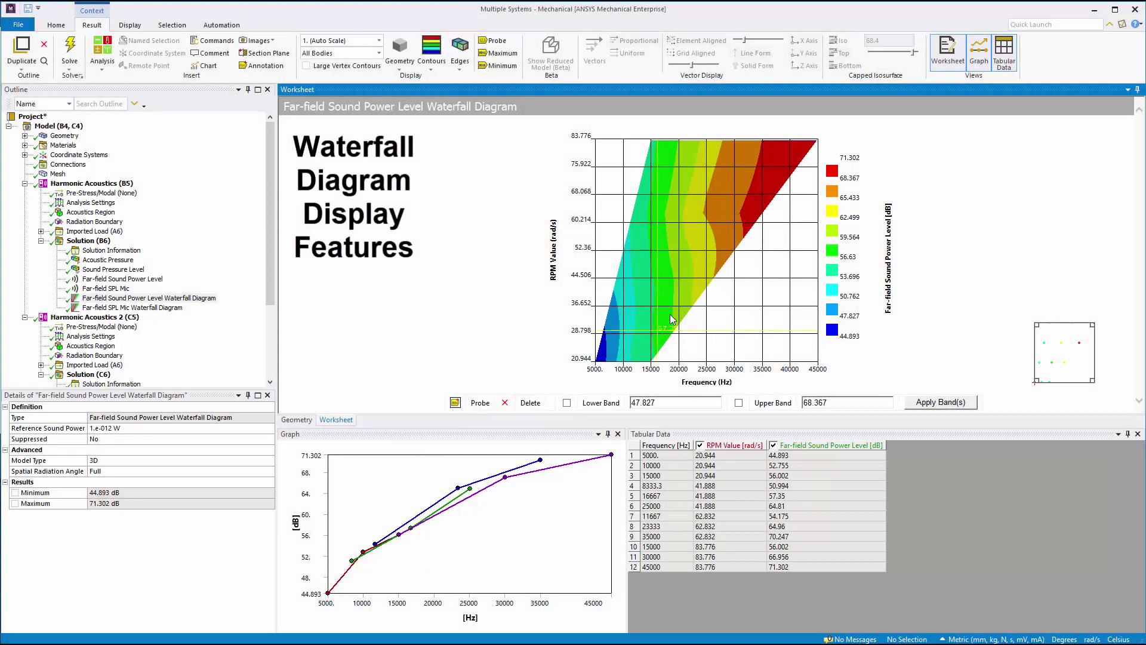
click(695, 296)
click(715, 268)
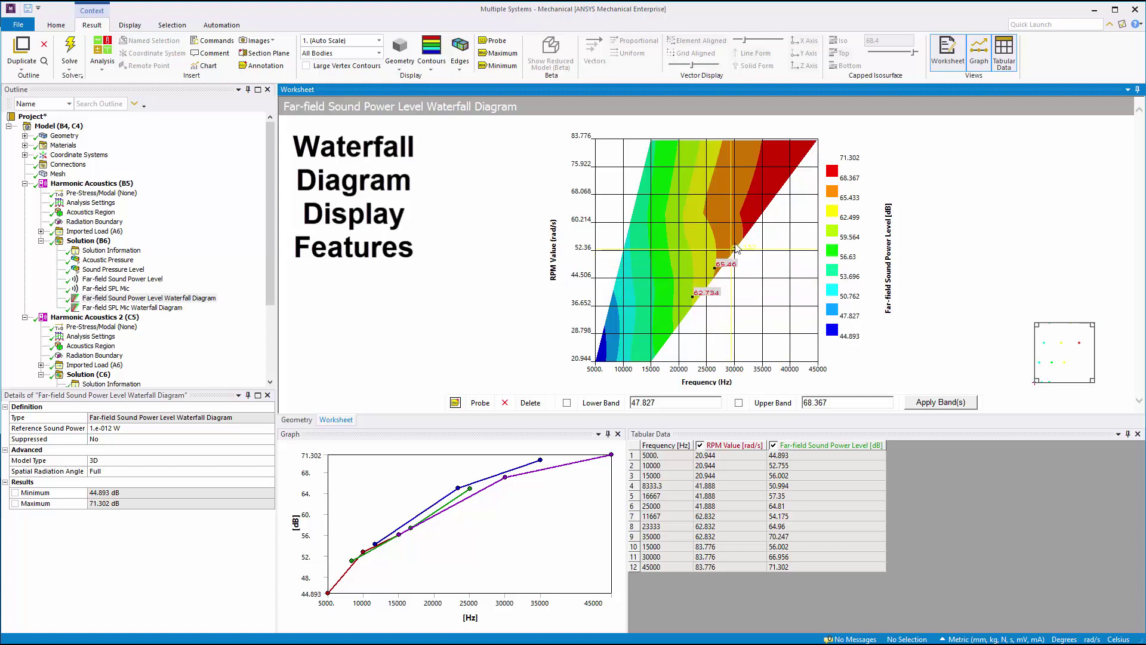
click(743, 236)
click(785, 183)
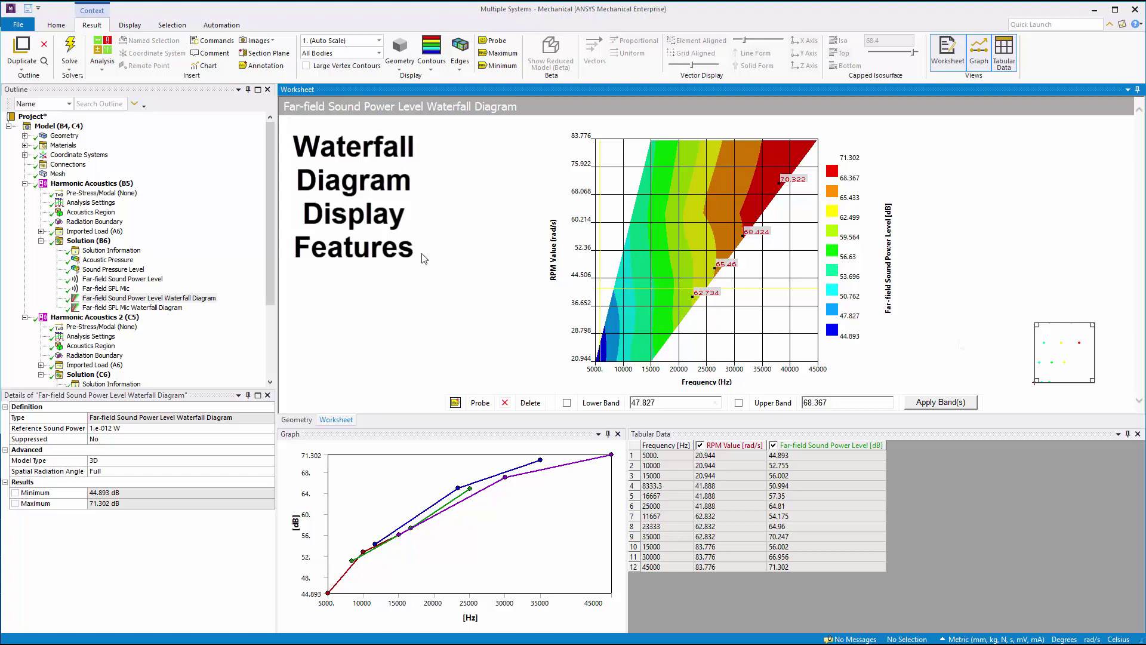
click(505, 402)
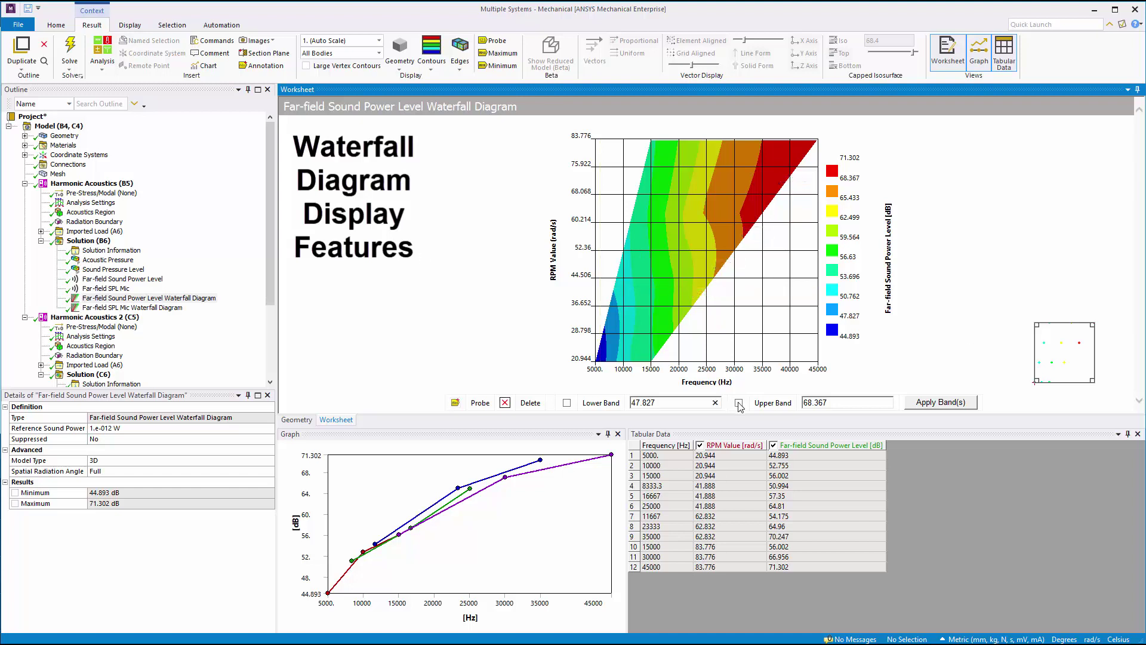
Enable the Upper Band, set it to 67 and apply it
click(739, 404)
double_click(821, 405)
text(67)
click(940, 402)
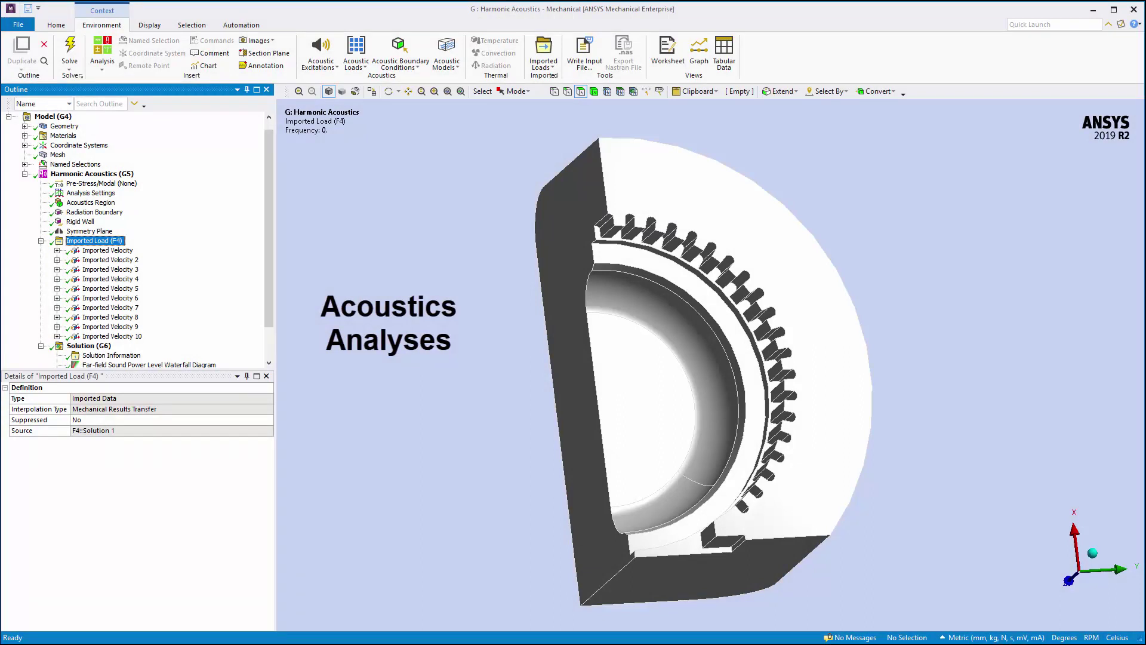
Bring up the context actions for the Imported Load
right_click(116, 241)
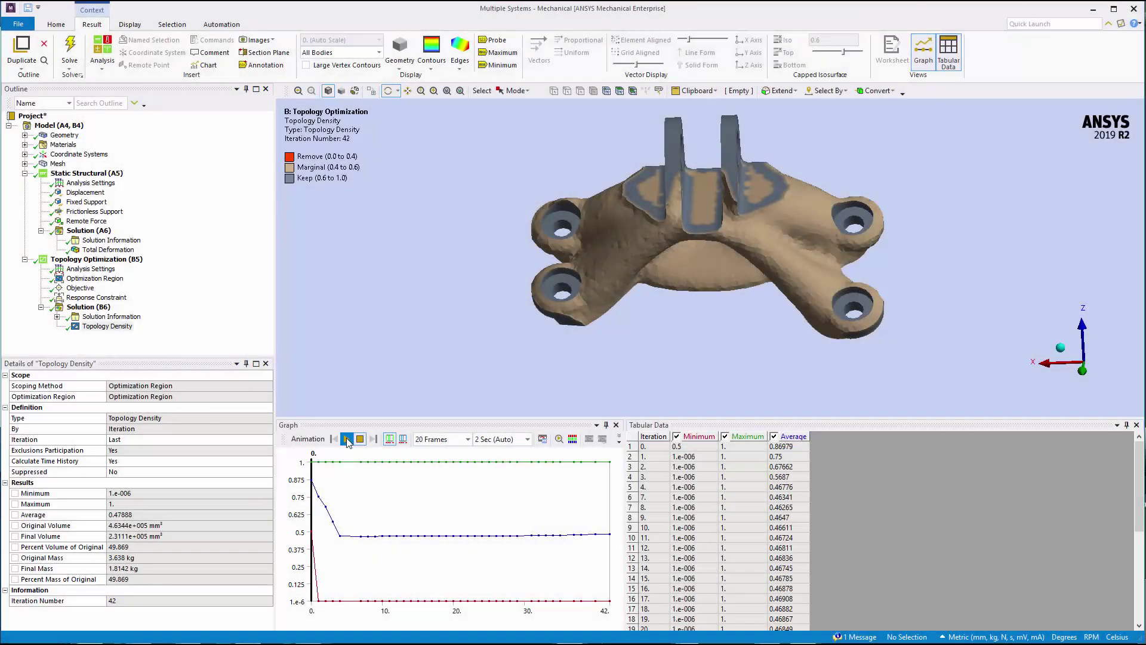
Play the Topology Density iteration animation
click(347, 439)
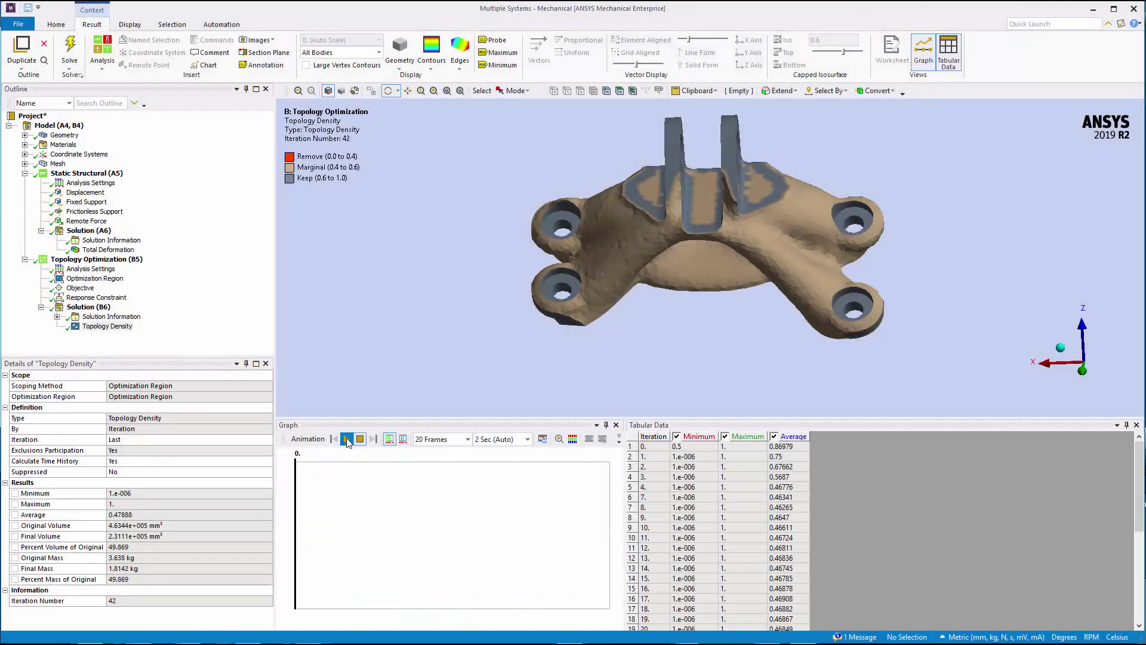